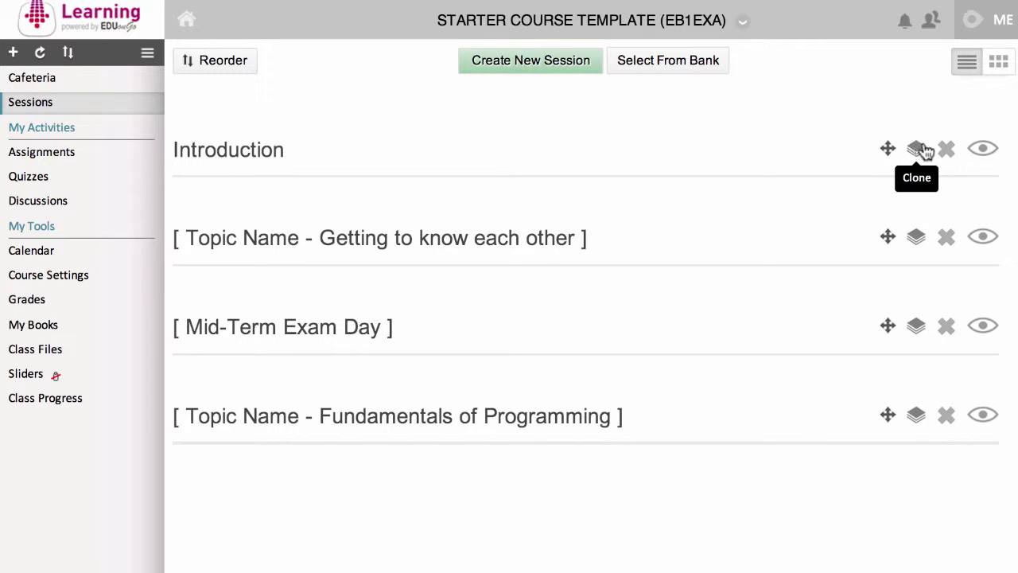
# Hide the Introduction session from the course, and make it visible again
pyautogui.click(983, 151)
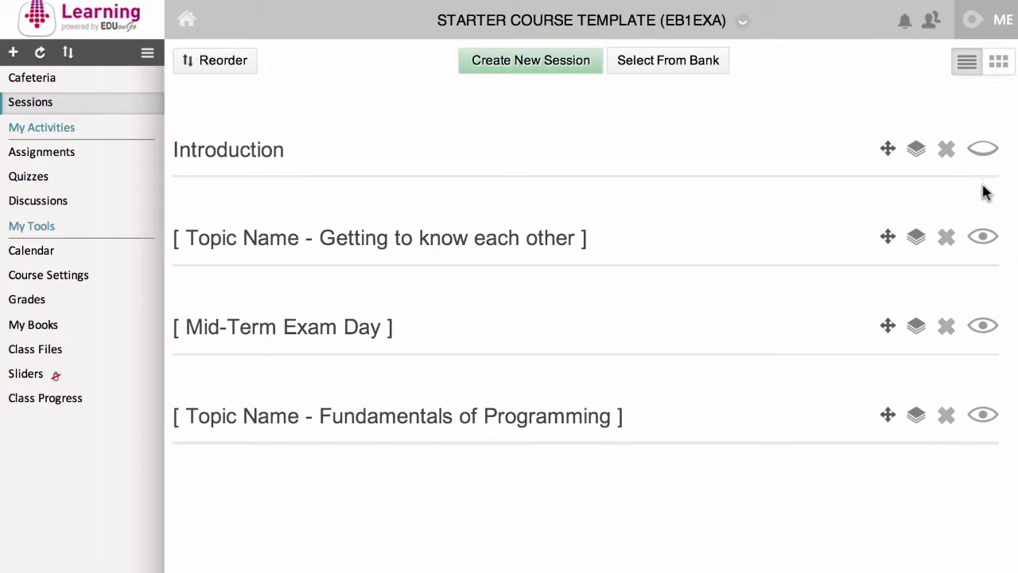
pyautogui.click(984, 151)
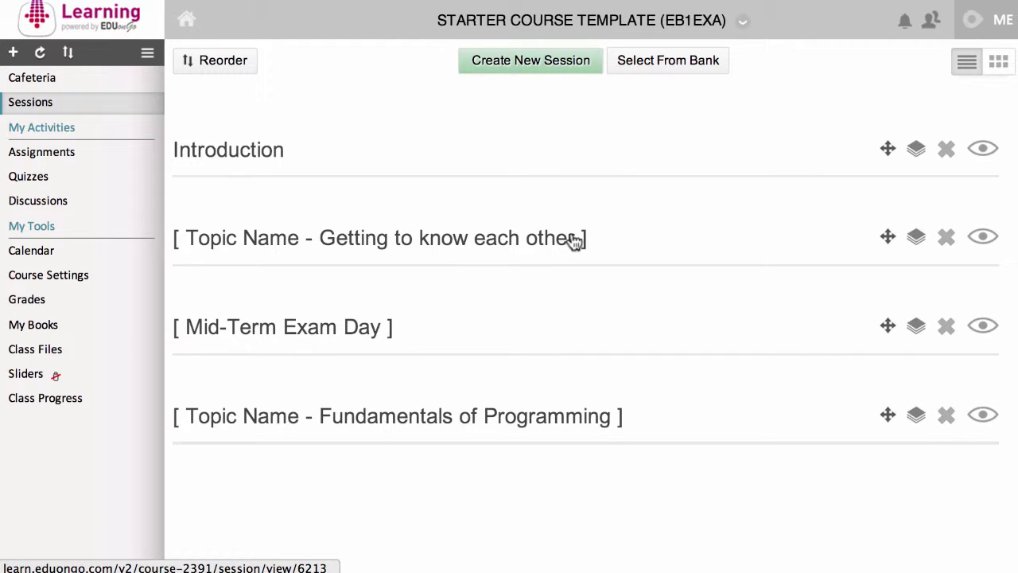
# Add the "Structure the Course" and "Launching the Course" sessions from the session bank to the course
pyautogui.click(672, 70)
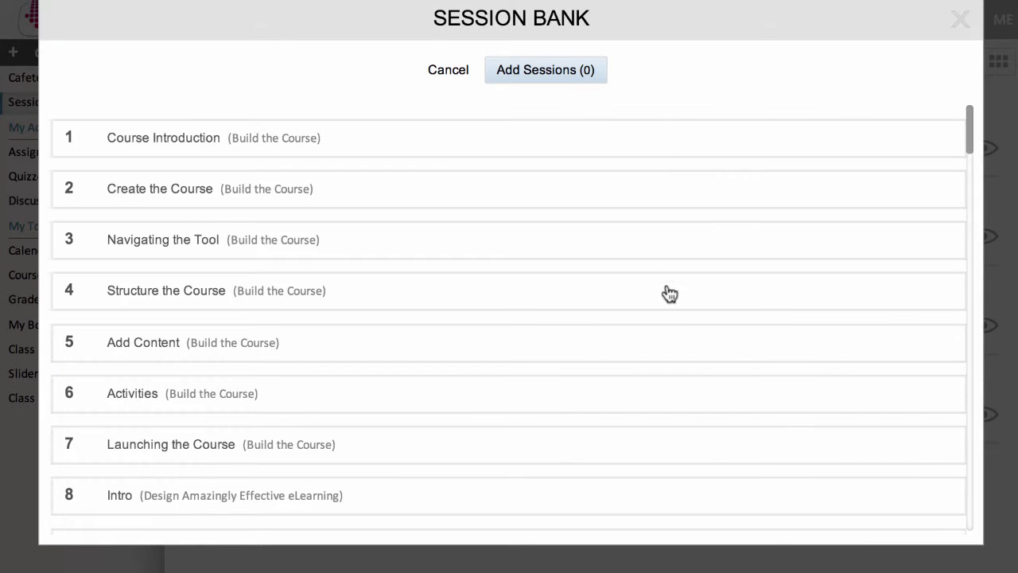
pyautogui.scroll(-3, 669, 295)
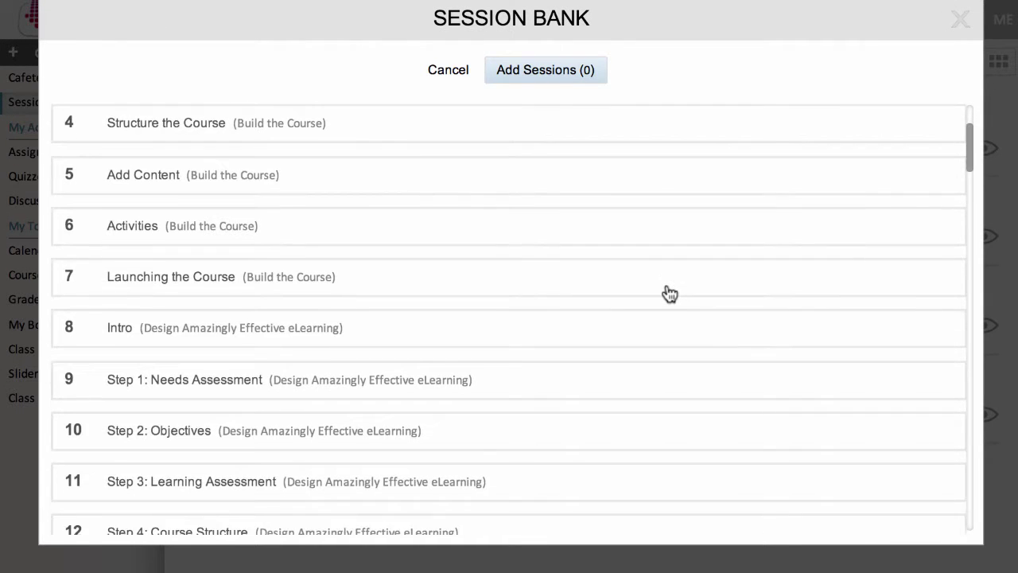
pyautogui.scroll(-3, 669, 294)
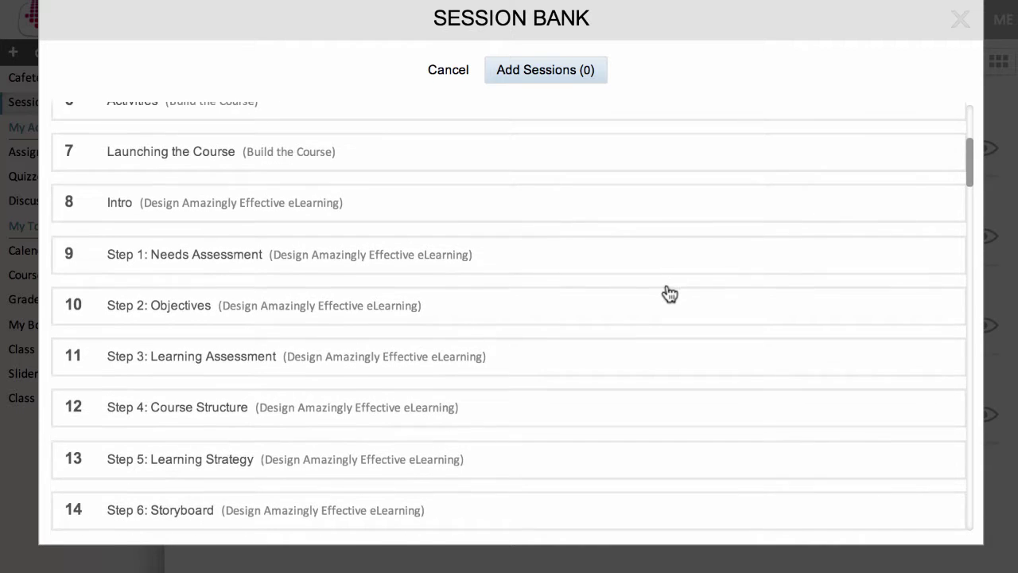
pyautogui.scroll(1, 669, 294)
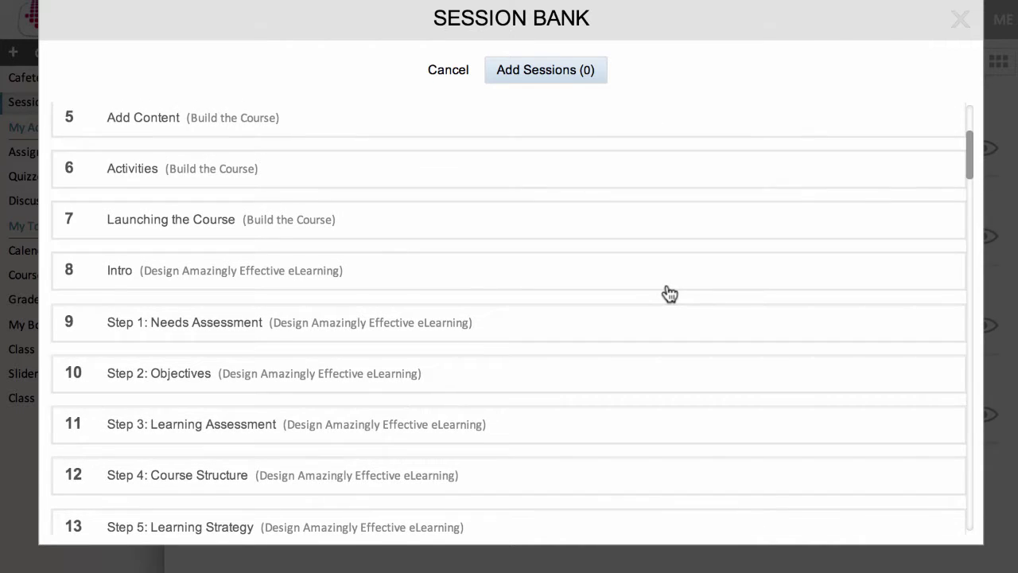
pyautogui.scroll(1, 668, 294)
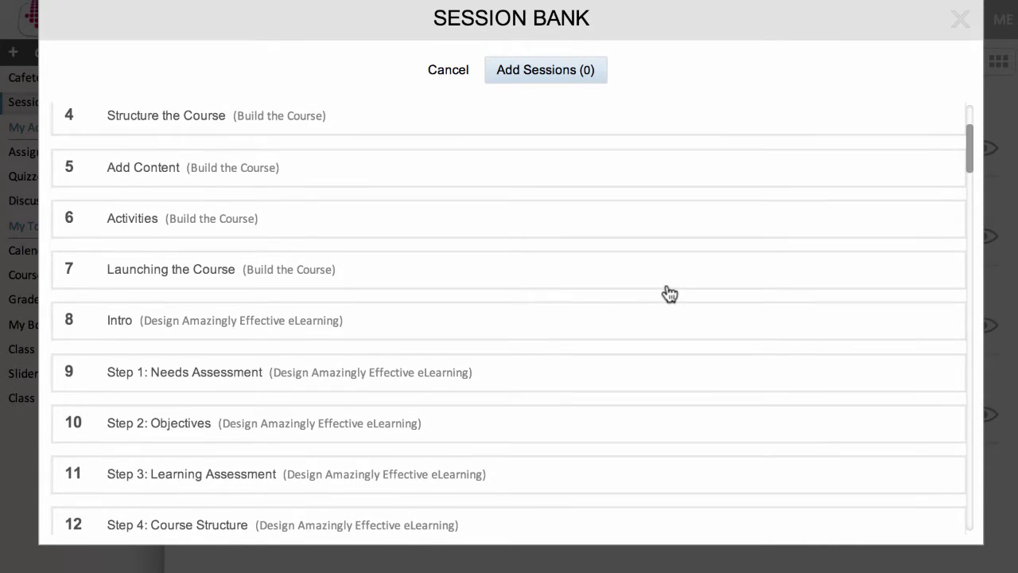
pyautogui.scroll(2, 669, 294)
pyautogui.click(560, 220)
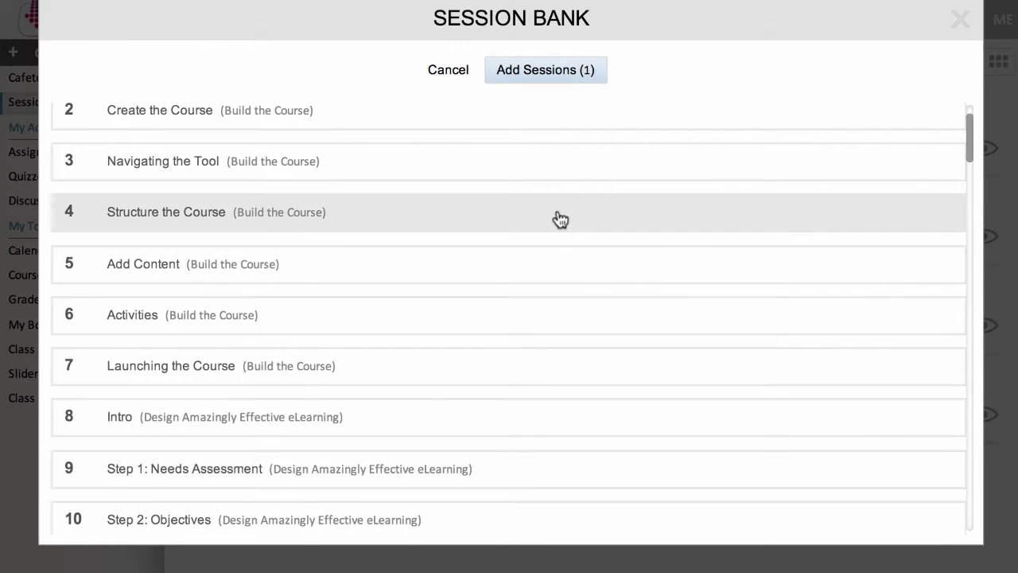
pyautogui.click(515, 366)
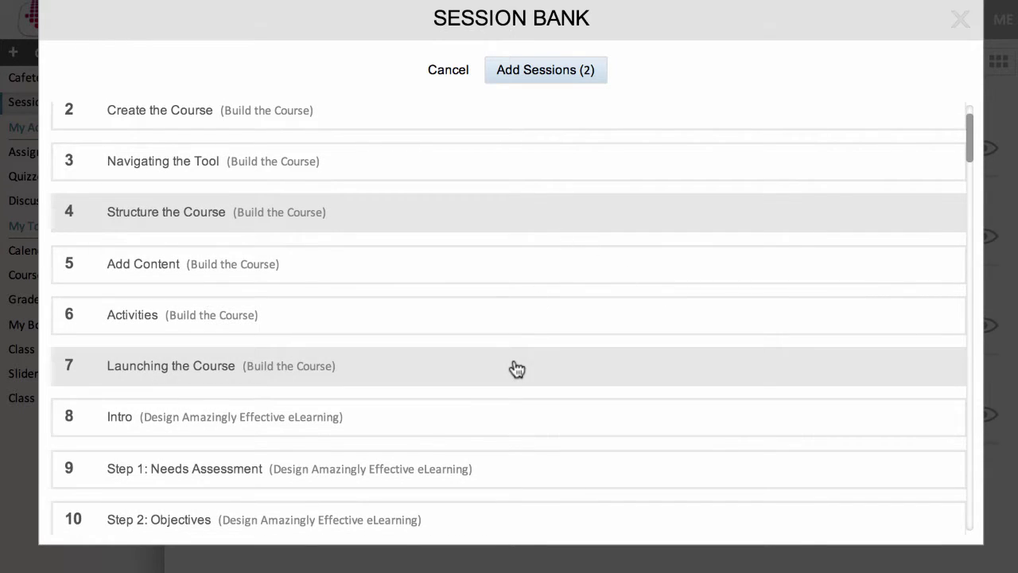
pyautogui.click(543, 77)
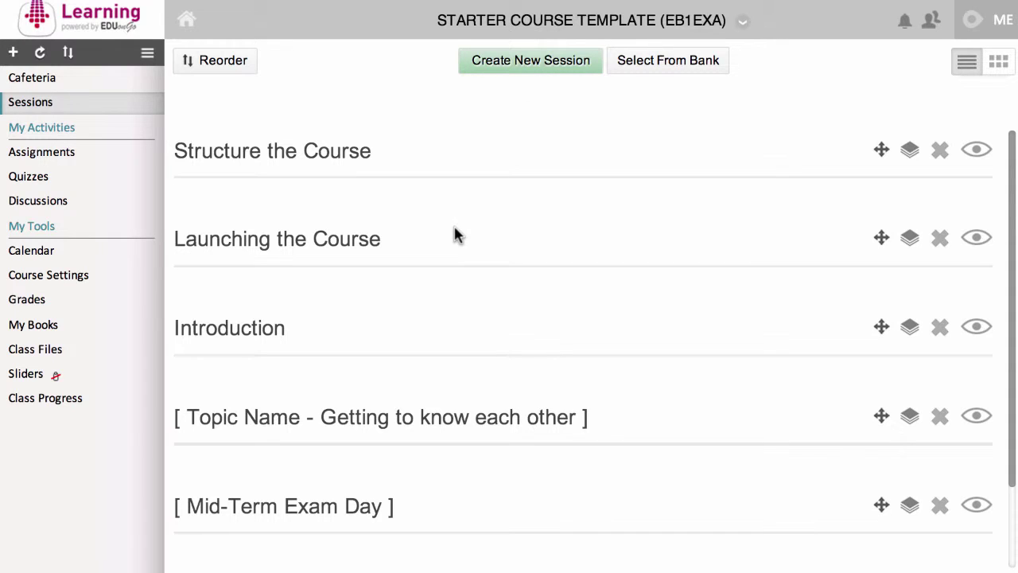
# Look through the slides of the "Launching the Course" session and return to the session list
pyautogui.click(340, 249)
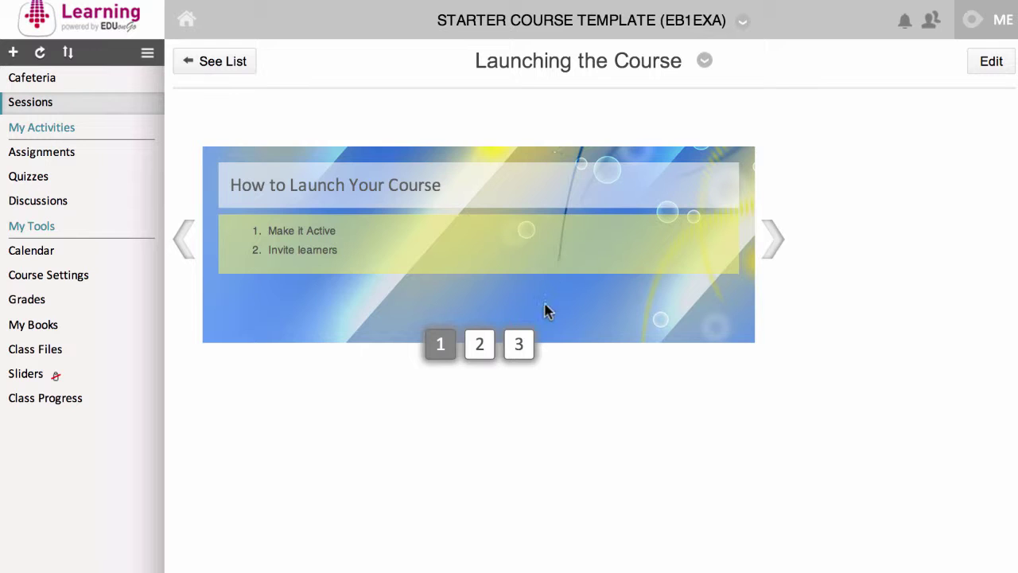
pyautogui.click(480, 347)
pyautogui.click(518, 347)
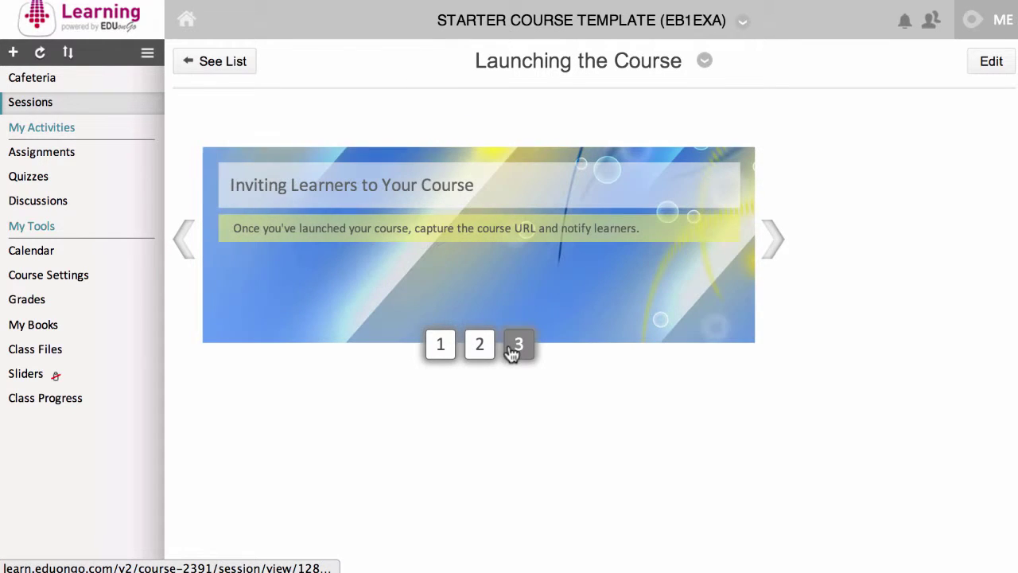
pyautogui.click(442, 349)
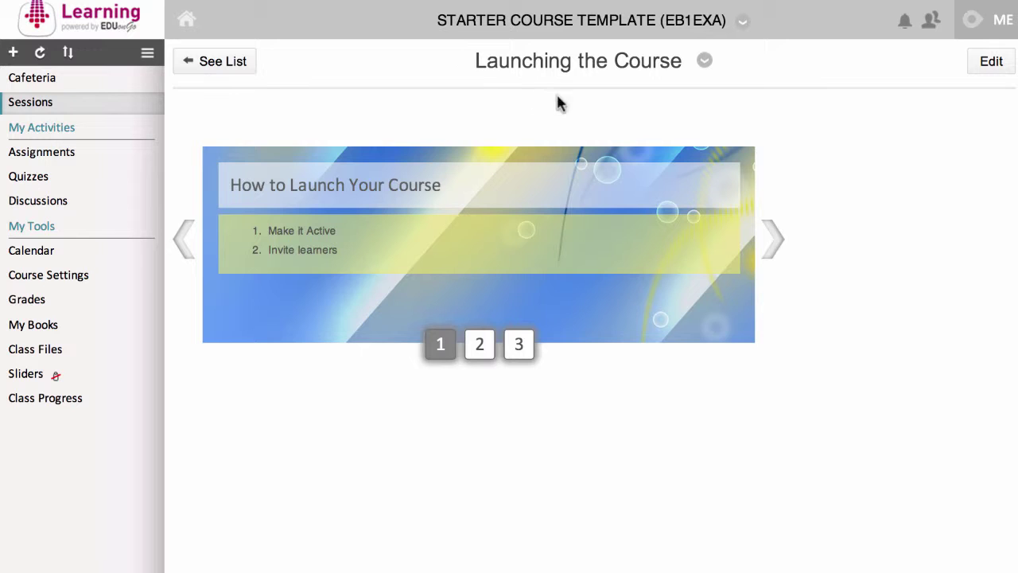
pyautogui.click(221, 67)
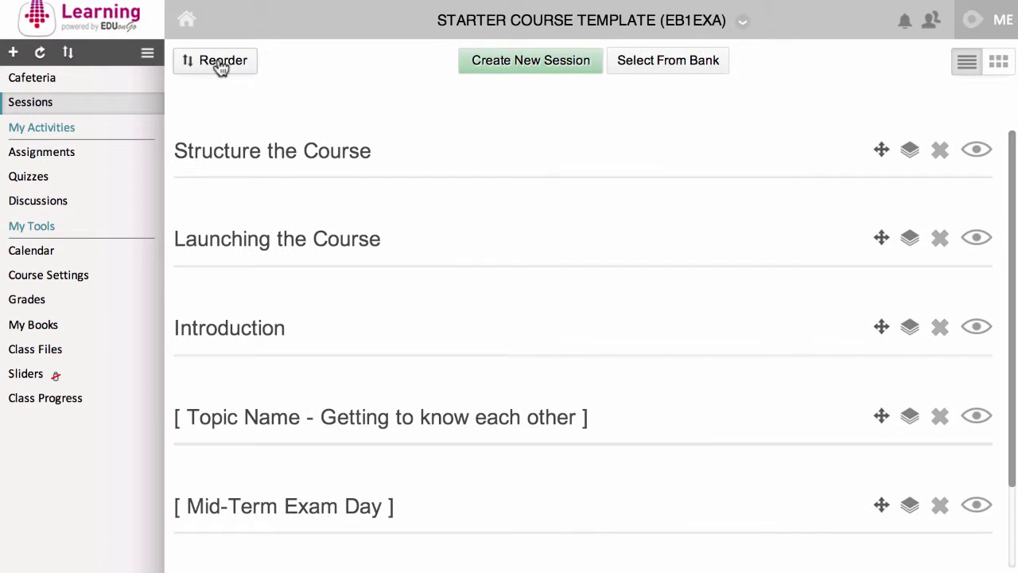
# Examine the "Getting to know each other" session, its list of other sessions and its editing view, and leave editing
pyautogui.click(262, 415)
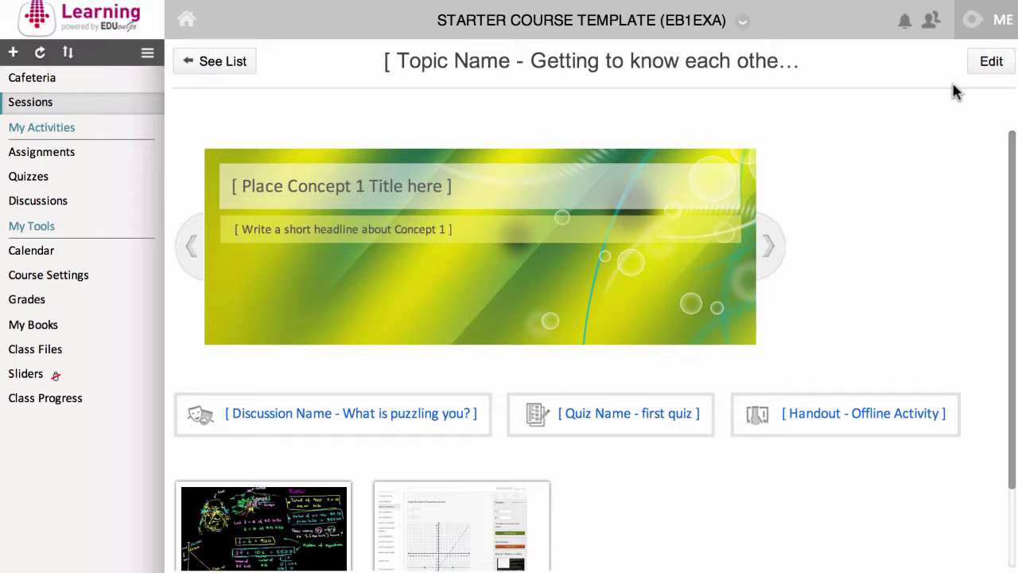
pyautogui.click(726, 64)
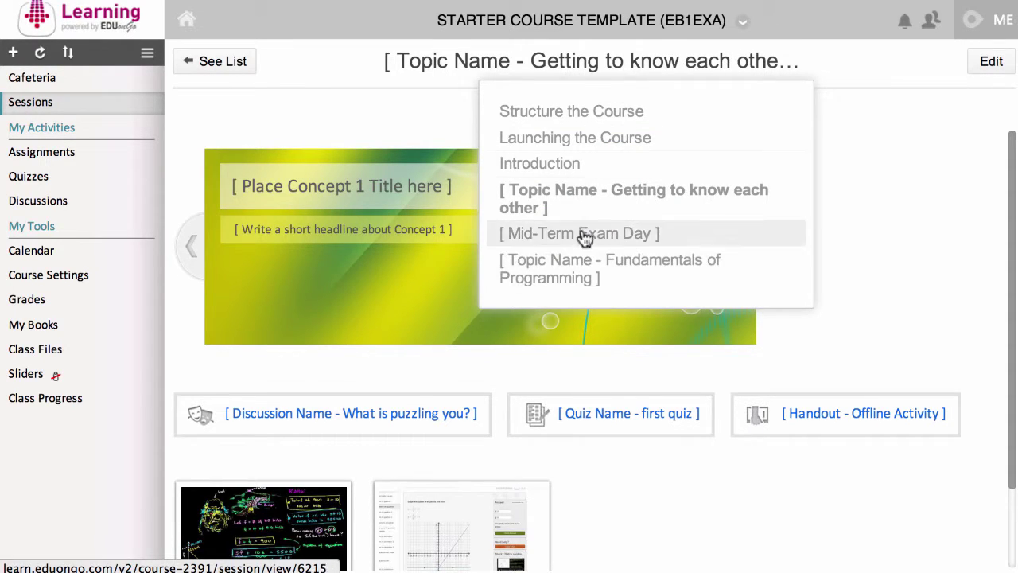
pyautogui.click(877, 159)
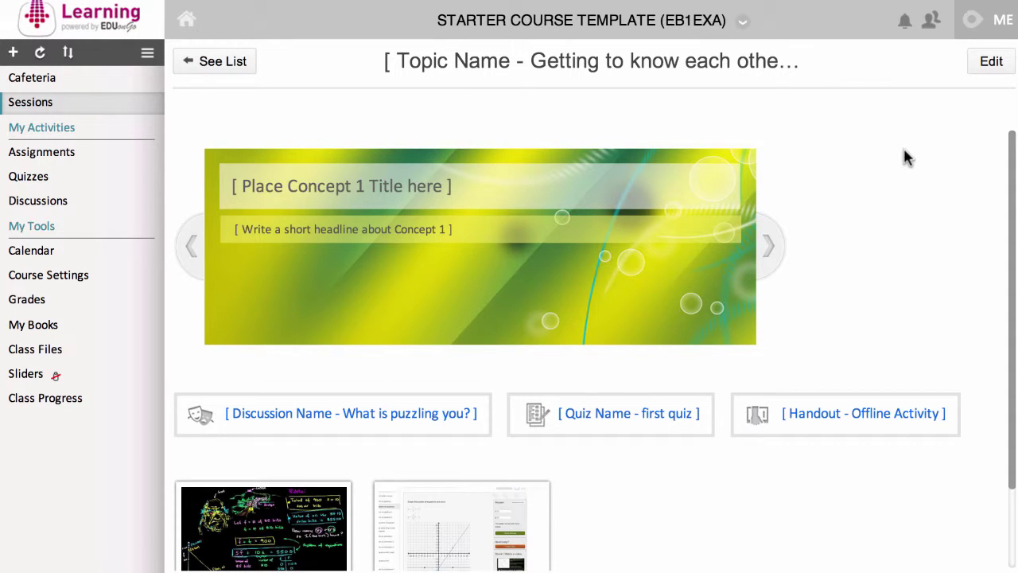
pyautogui.click(986, 64)
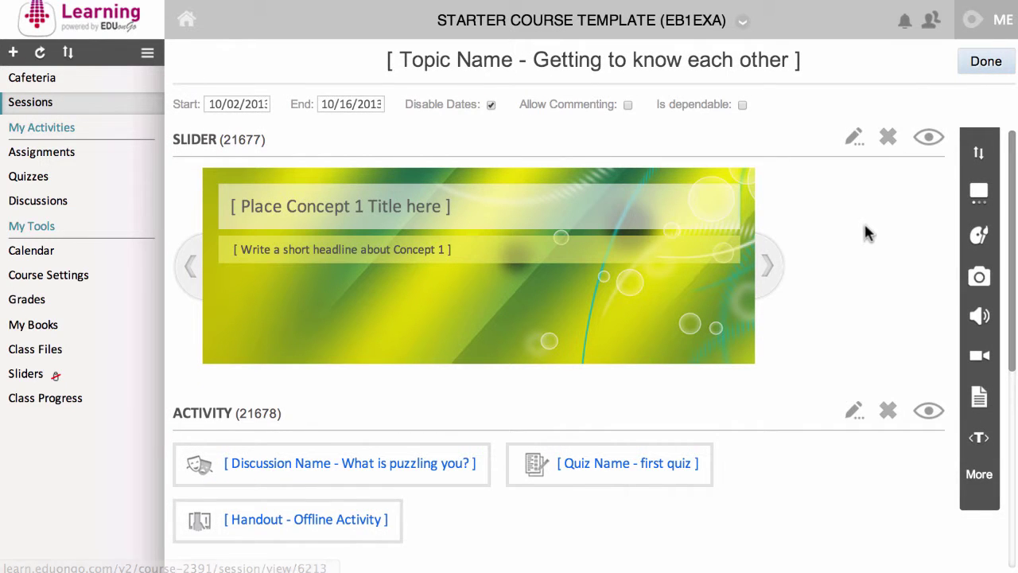
pyautogui.click(975, 62)
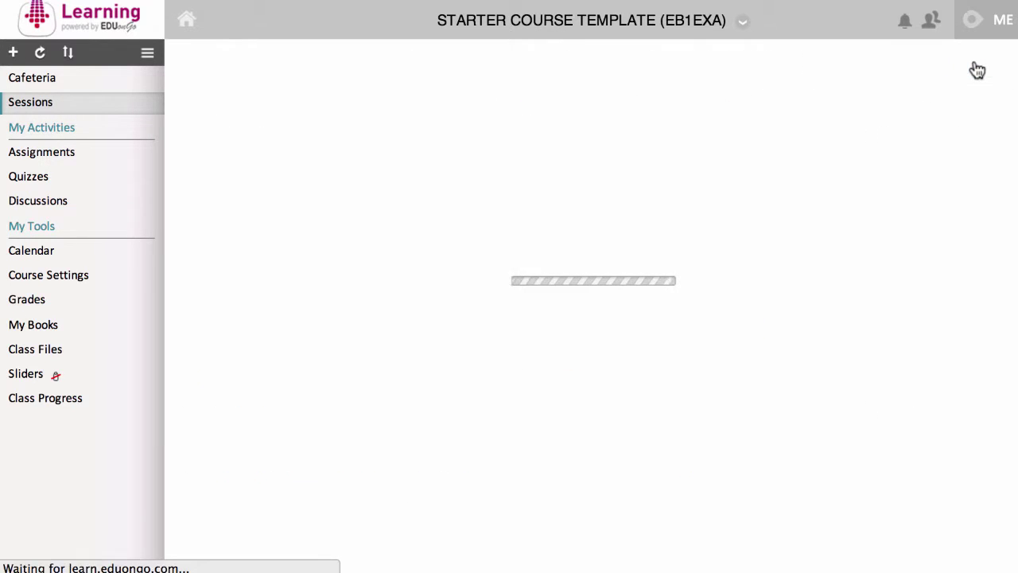
# Review the course setting for showing list numbers for sessions and activities, and save the settings as they are
pyautogui.click(85, 275)
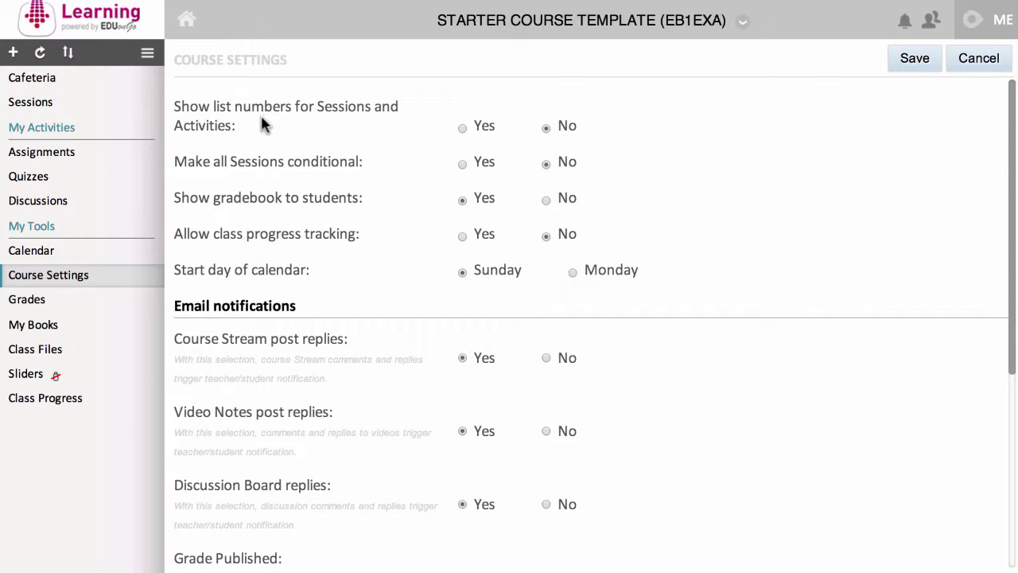
pyautogui.moveTo(218, 123); pyautogui.dragTo(182, 104)
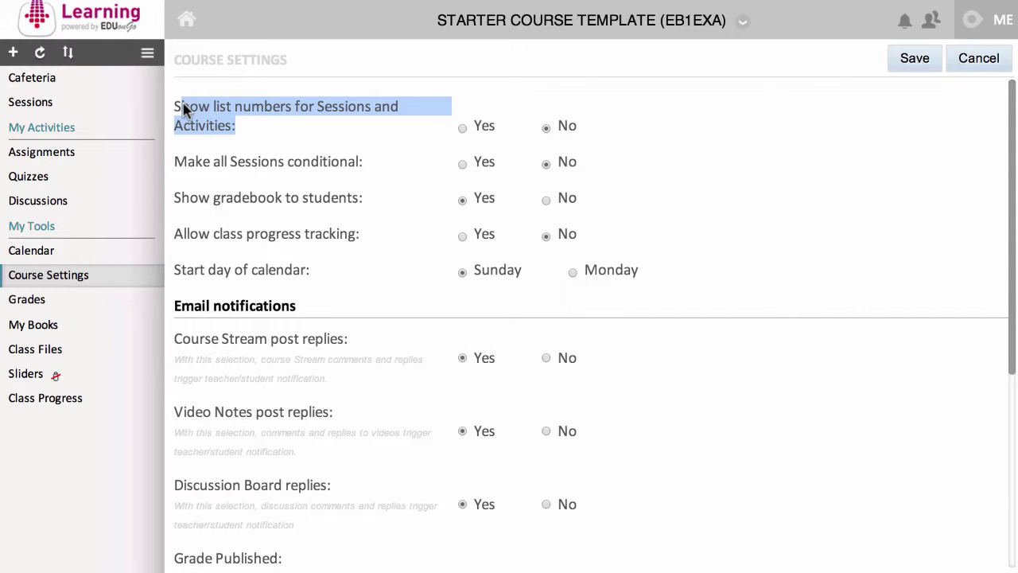
pyautogui.click(238, 109)
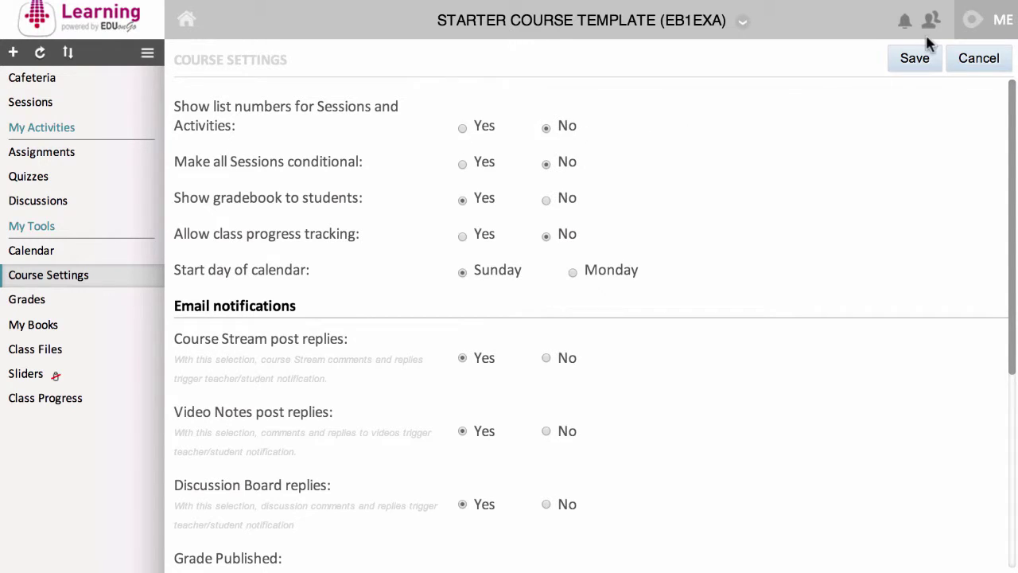
pyautogui.click(916, 60)
pyautogui.click(811, 183)
# Open the "Getting to know each other" session for editing and look through its containers
pyautogui.click(95, 101)
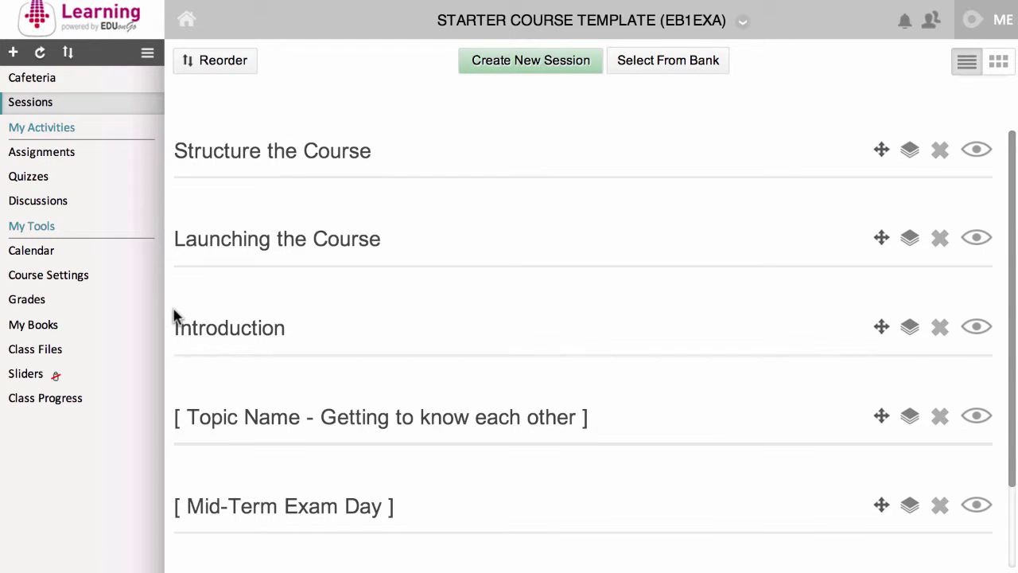
pyautogui.click(221, 418)
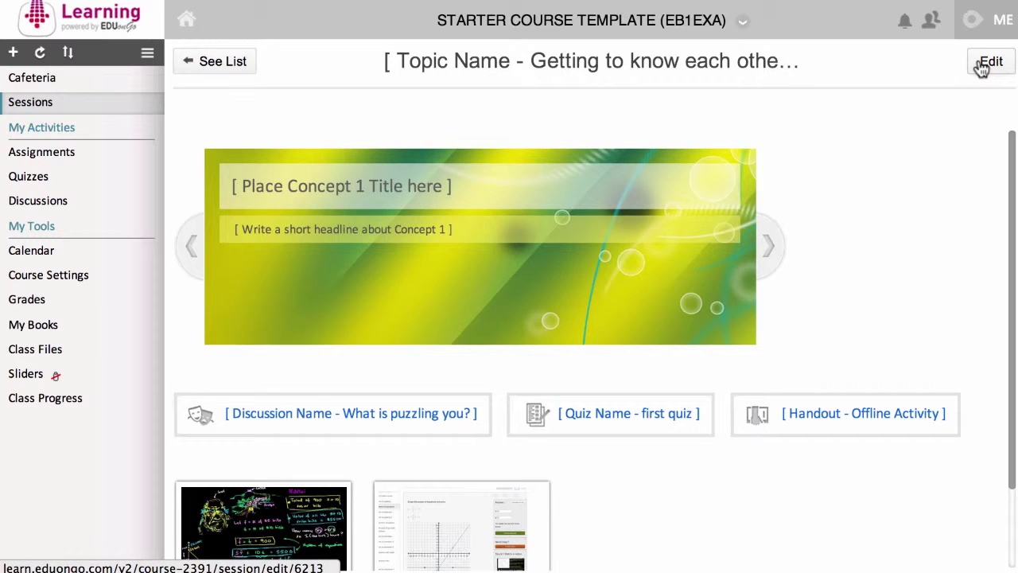
pyautogui.click(986, 62)
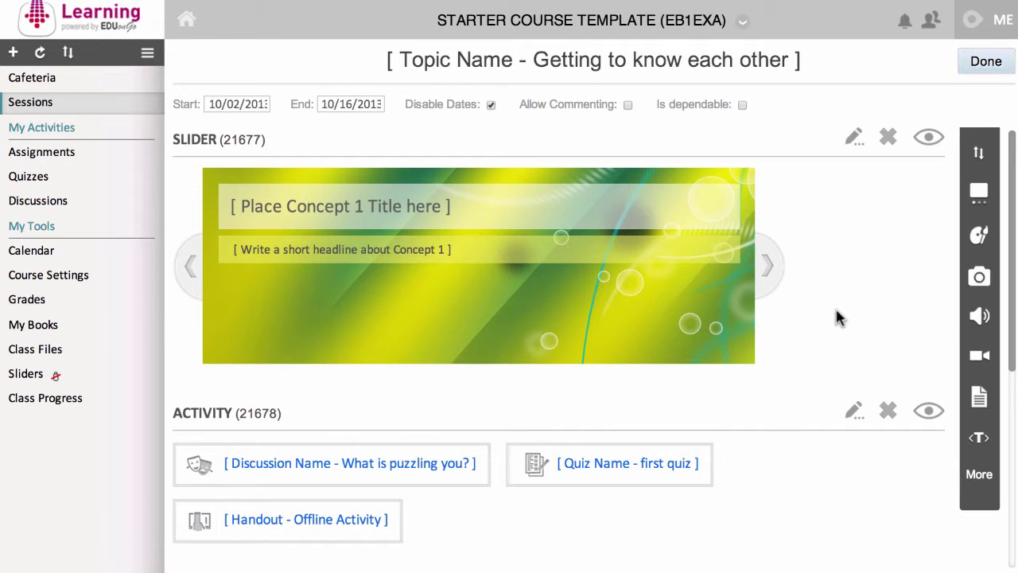
pyautogui.scroll(-5, 835, 315)
pyautogui.scroll(5, 836, 316)
# Add an empty text container named "My text" to the session and save it
pyautogui.click(979, 438)
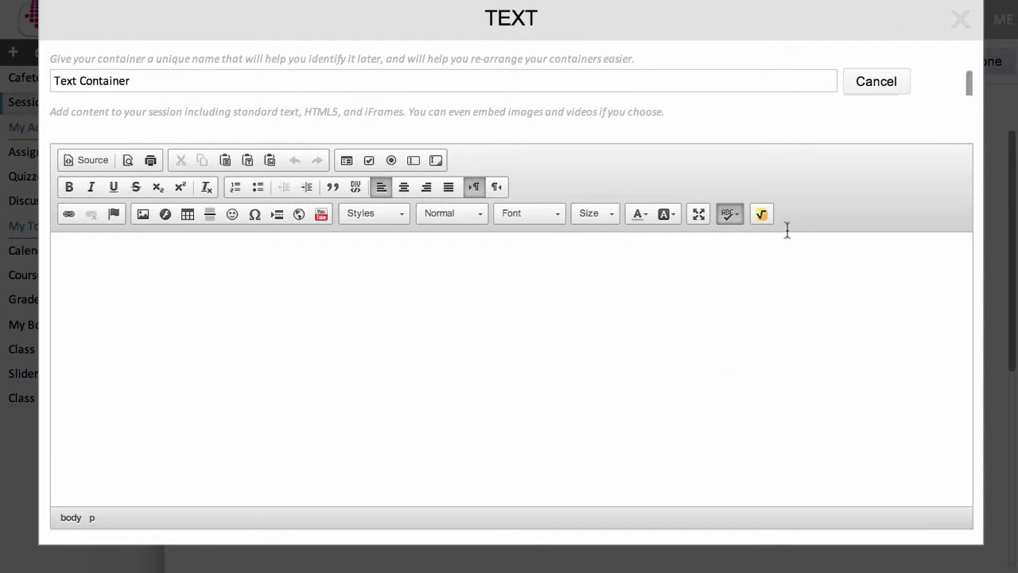
pyautogui.doubleClick(793, 82)
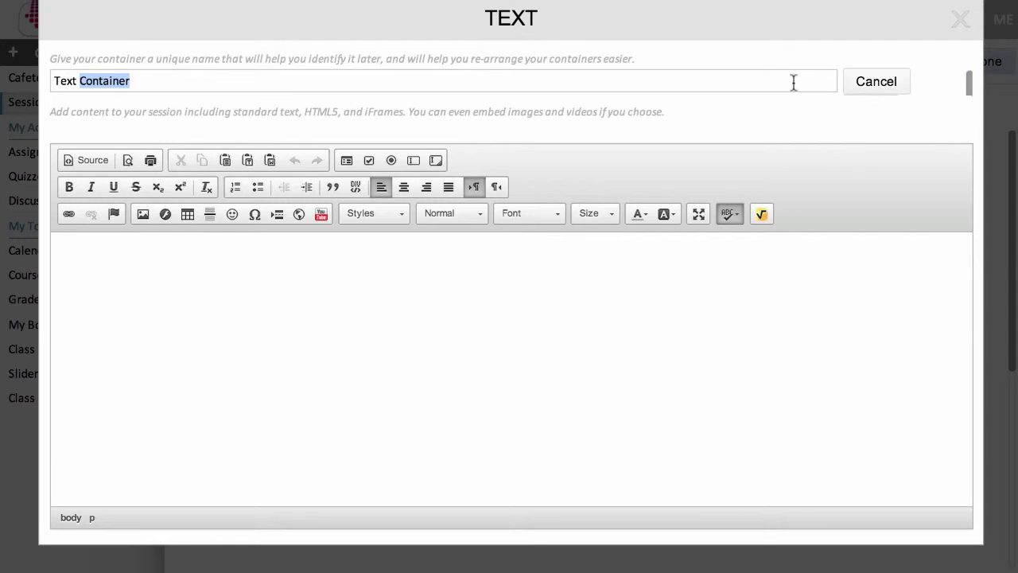
pyautogui.press('super+a')
pyautogui.write('My text')
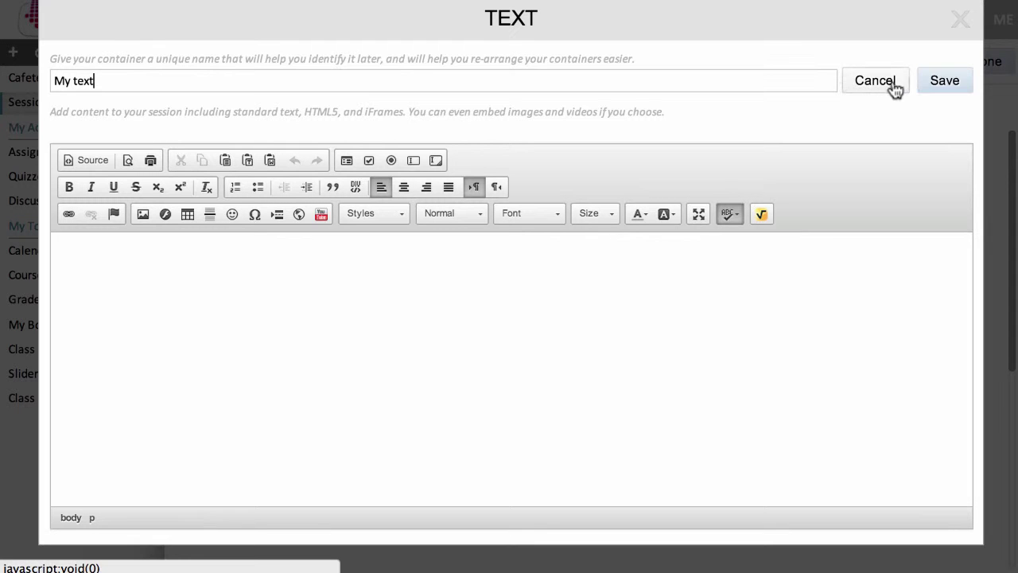
pyautogui.click(941, 86)
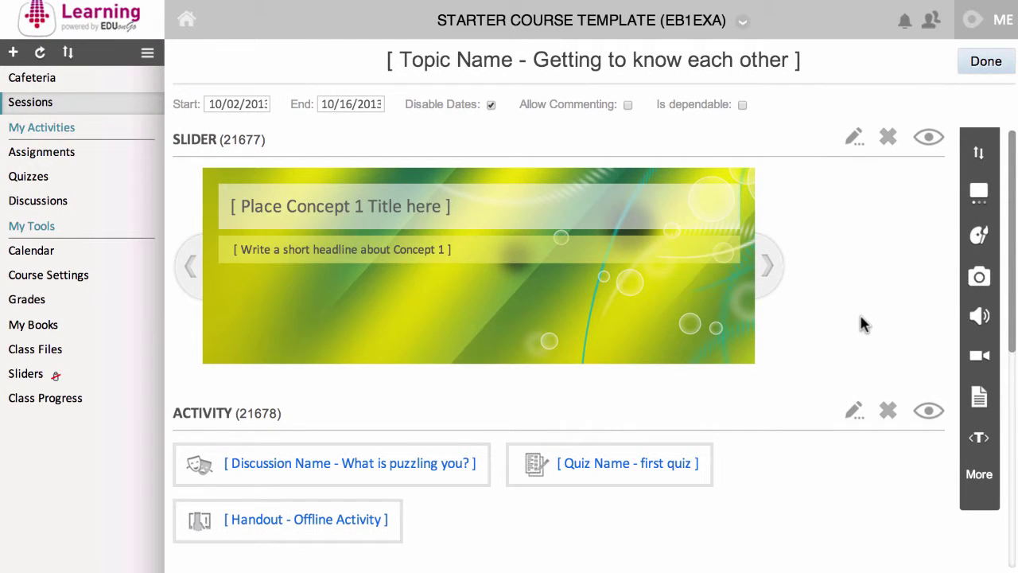
# Enter "fsfsd sf sdf" as the content of the "My text" container, save it and finish editing the session
pyautogui.scroll(-5, 862, 323)
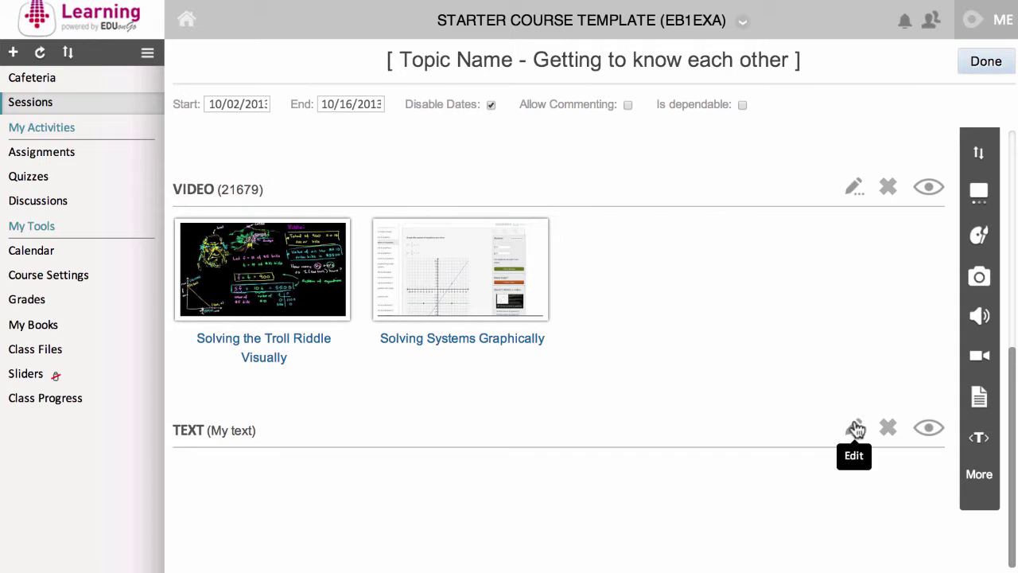
pyautogui.click(854, 427)
pyautogui.write('fsfsd sf sdf')
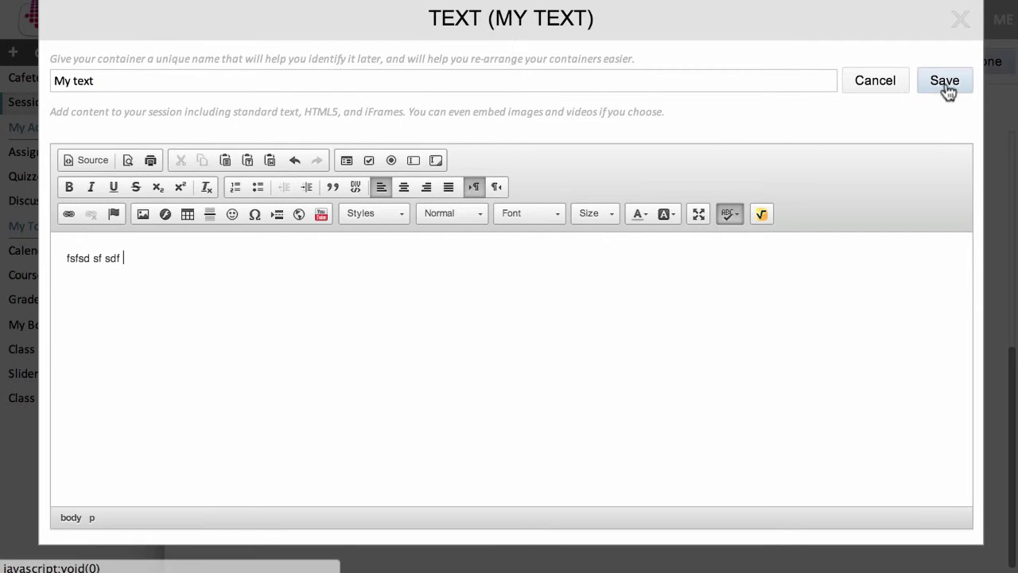
pyautogui.click(945, 89)
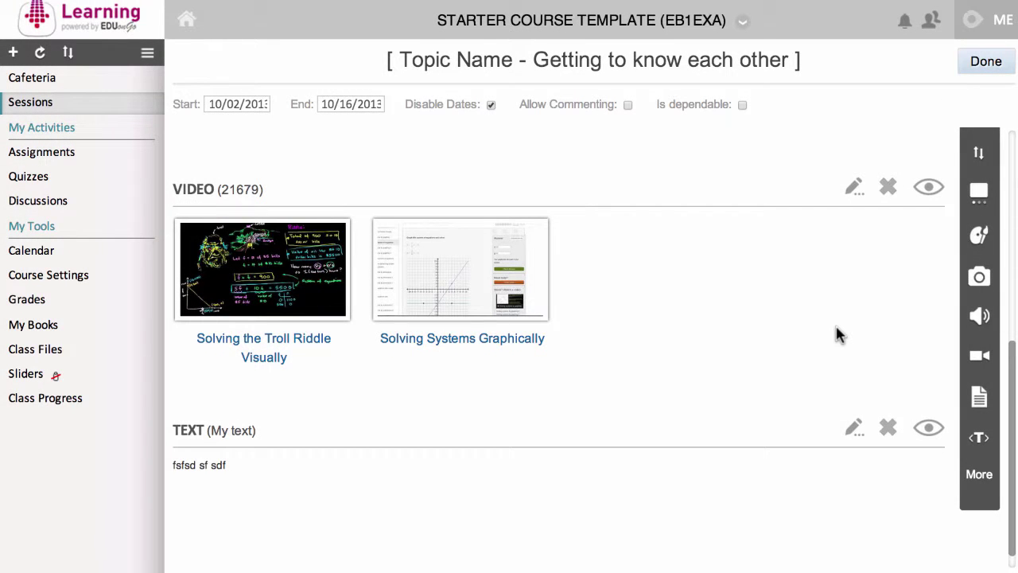
pyautogui.click(980, 67)
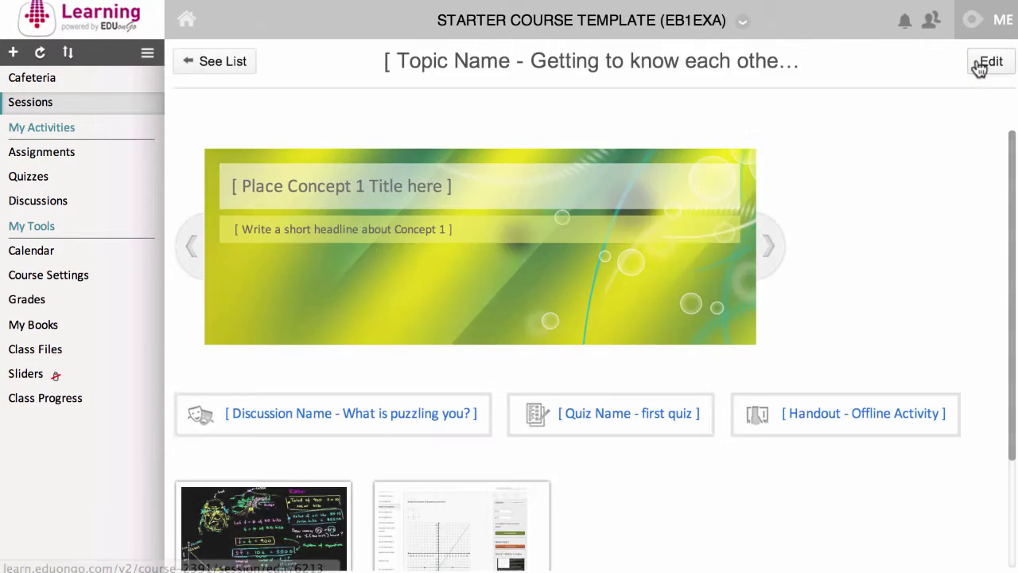
# Open the "Getting to know each other" session for editing and view the options for a new image container, discarding it
pyautogui.click(980, 69)
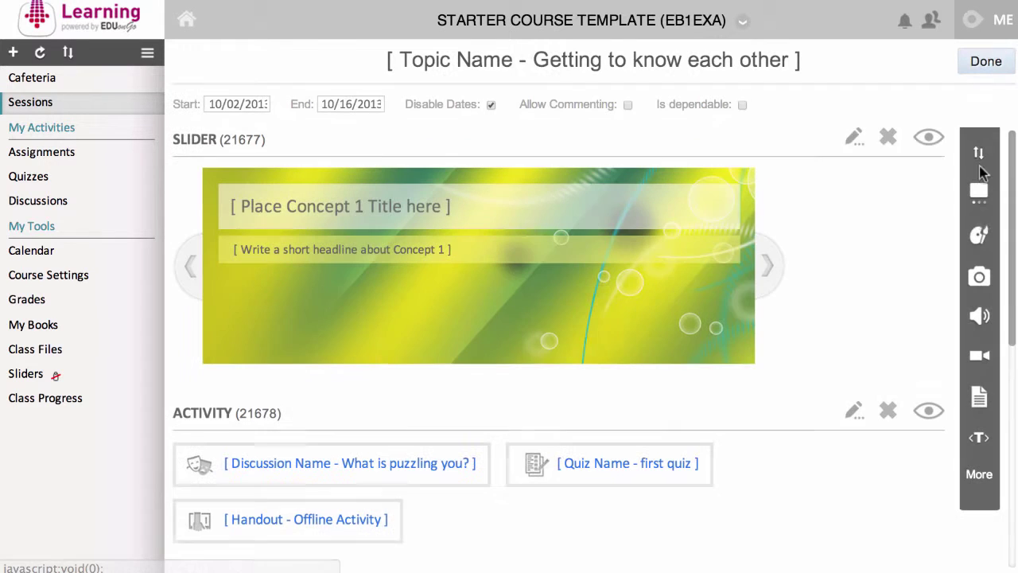
pyautogui.click(980, 278)
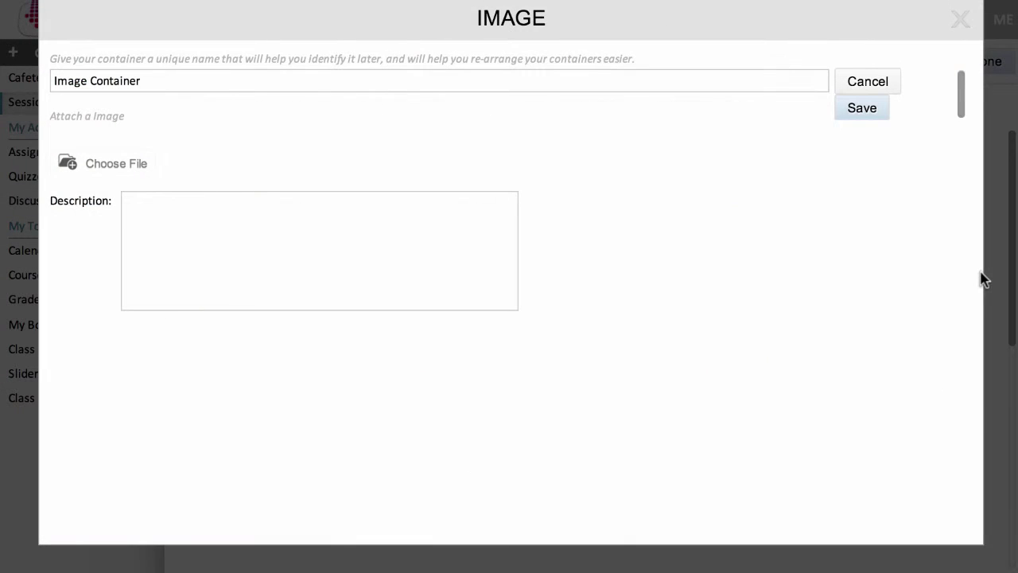
pyautogui.click(960, 23)
# Add the existing "Solving Systems Graphically" video as another entry in the session's video container, save it and finish editing the session
pyautogui.scroll(-5, 877, 462)
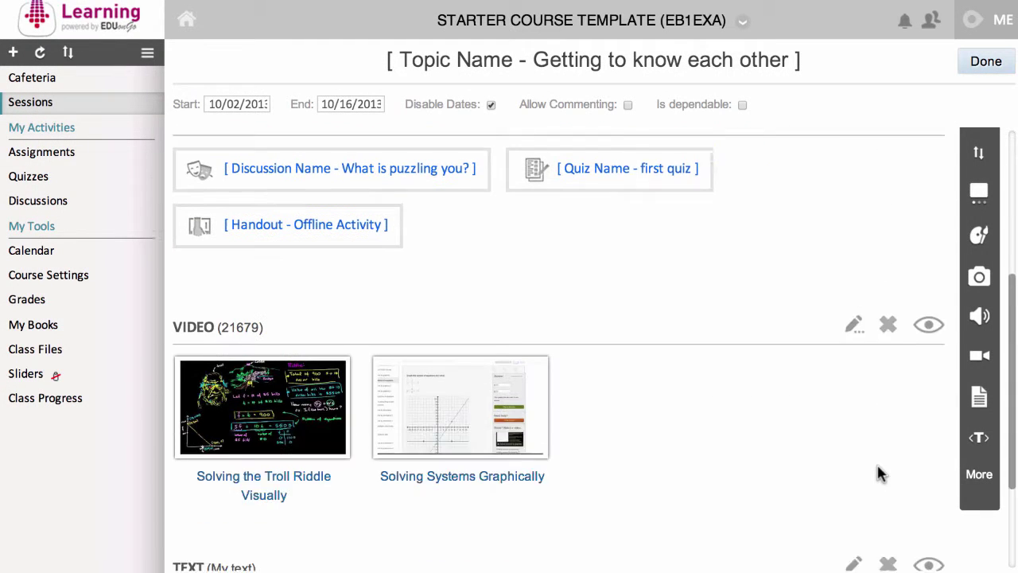
pyautogui.click(854, 292)
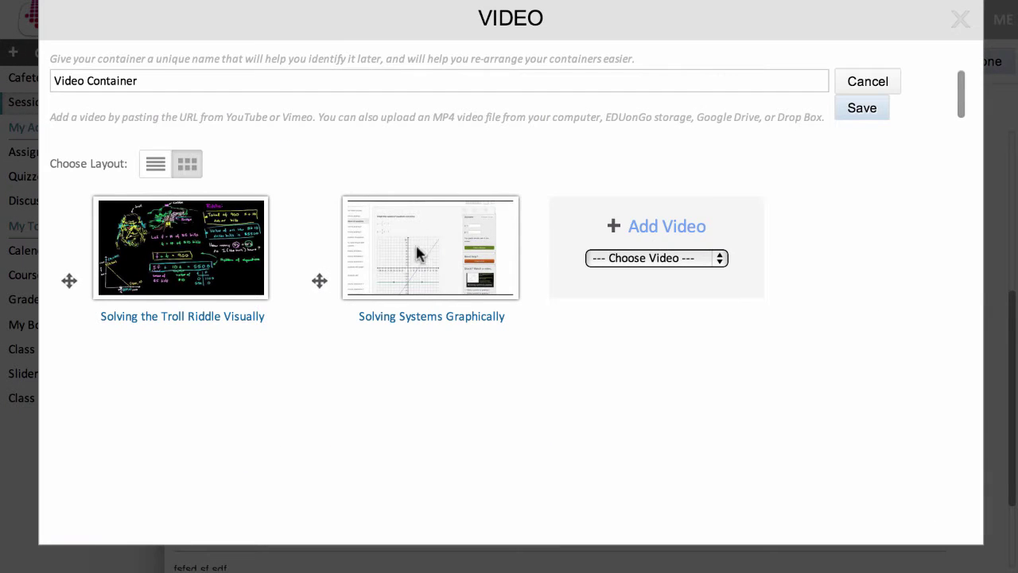
pyautogui.click(606, 258)
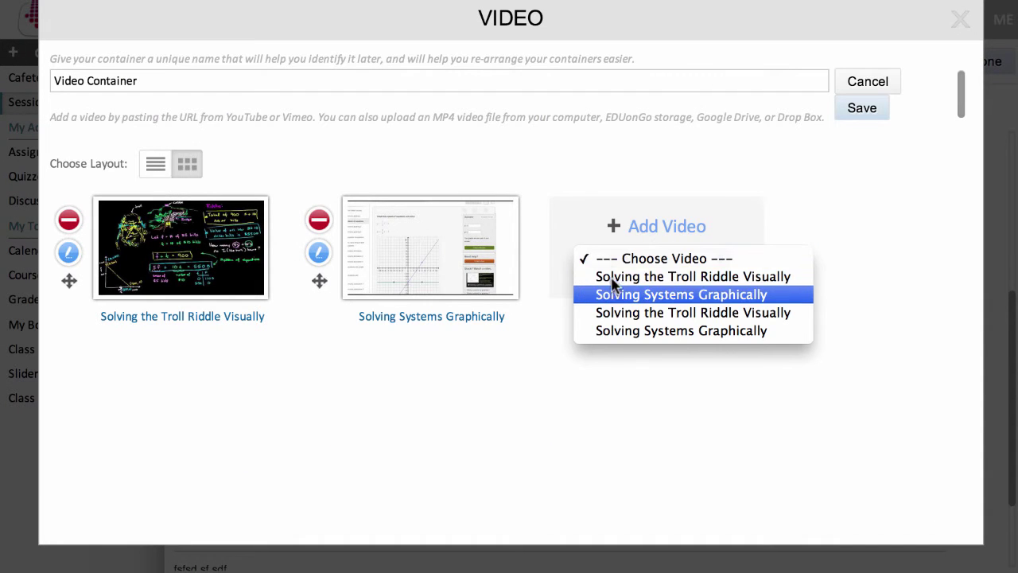
pyautogui.click(614, 294)
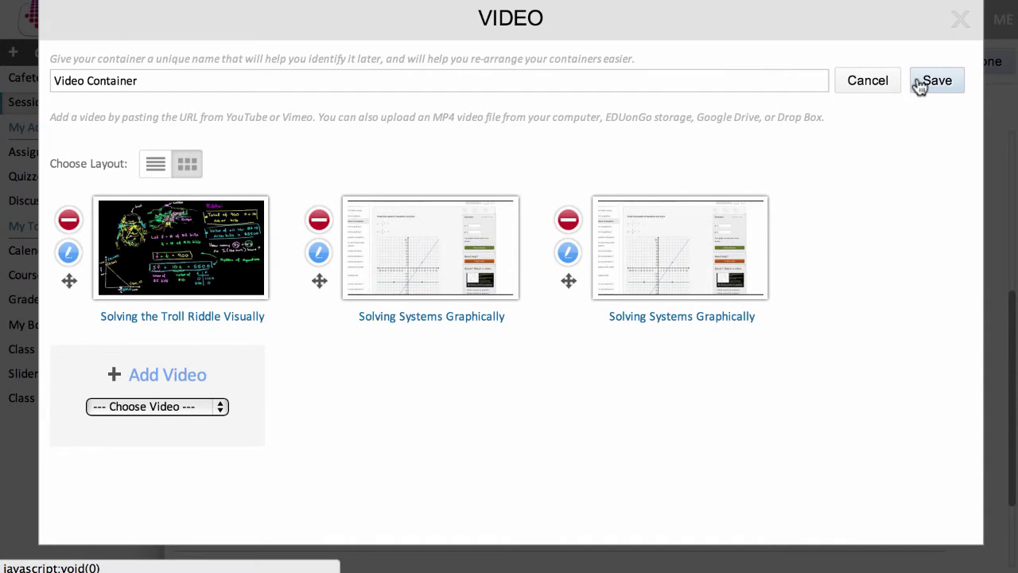
pyautogui.click(925, 80)
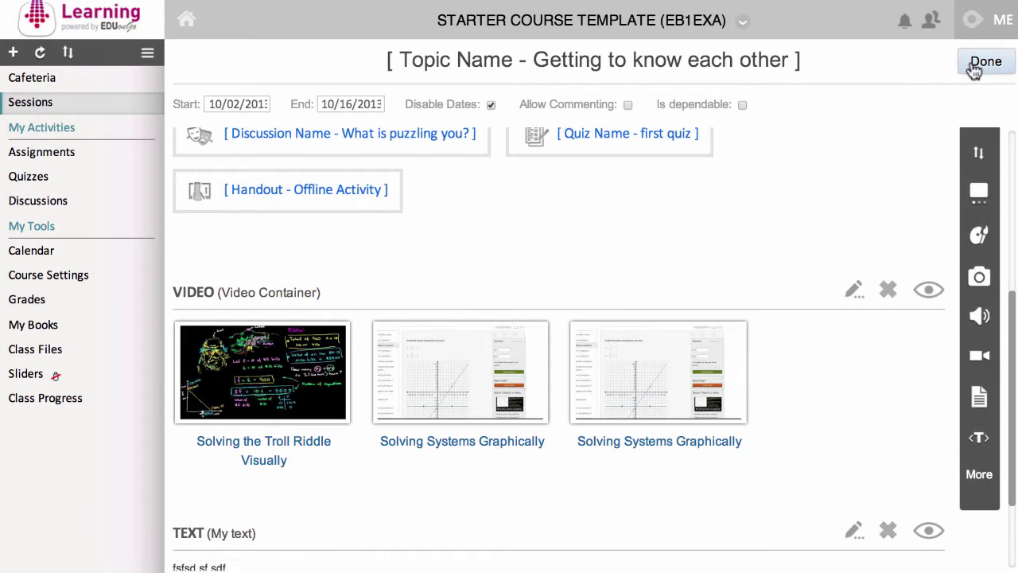
pyautogui.click(978, 65)
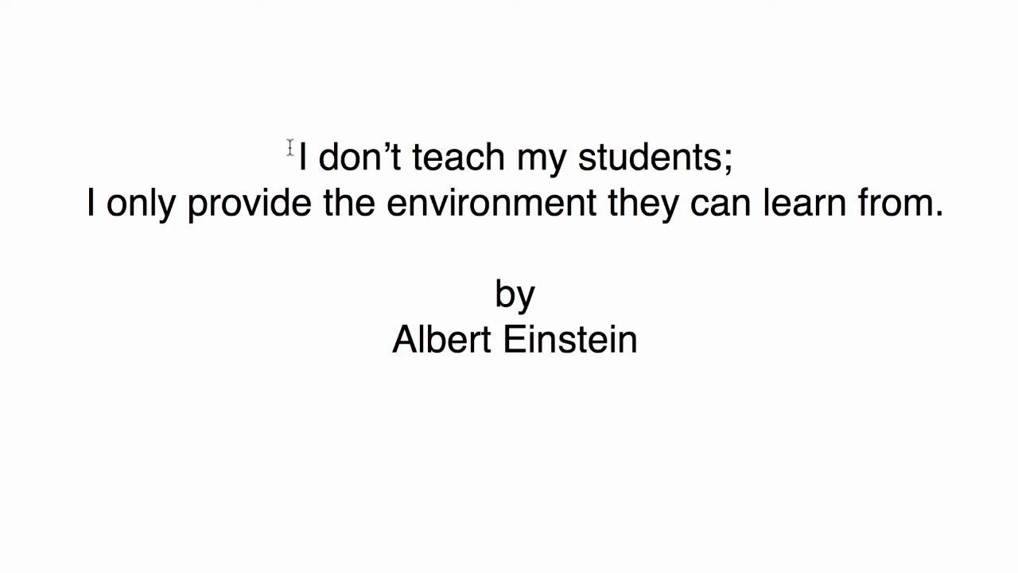
pyautogui.moveTo(290, 148); pyautogui.dragTo(946, 205)
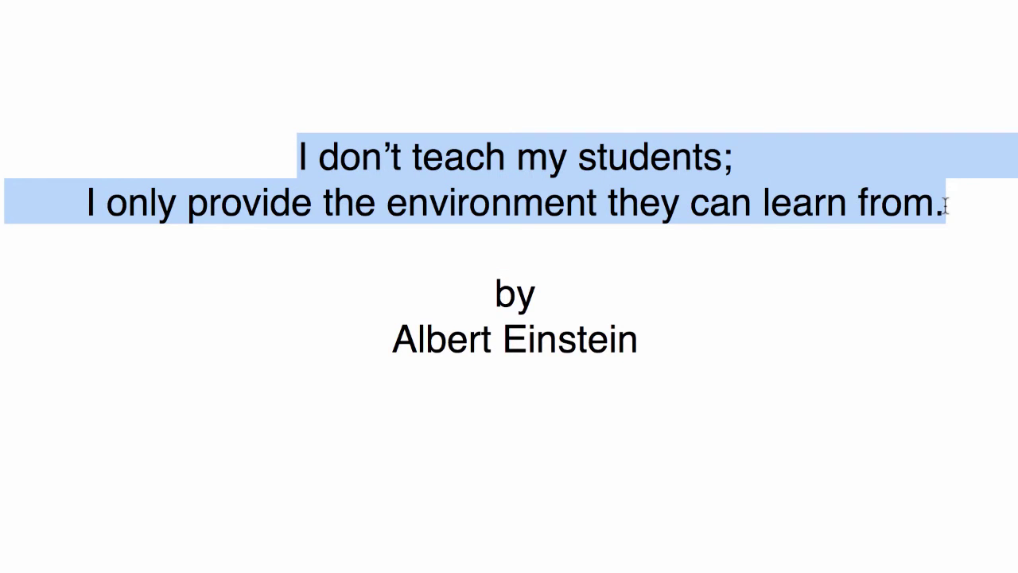
pyautogui.click(912, 289)
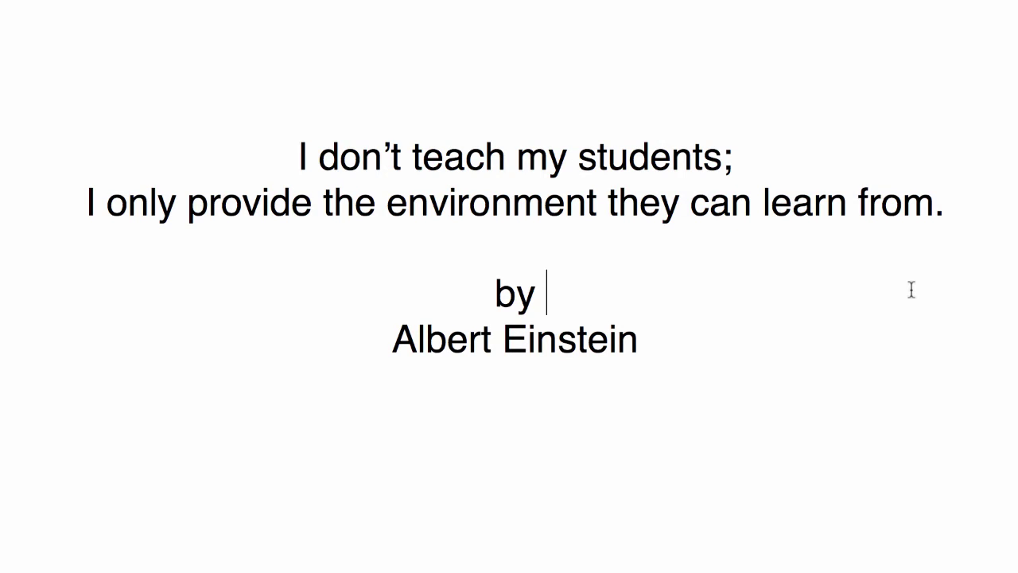